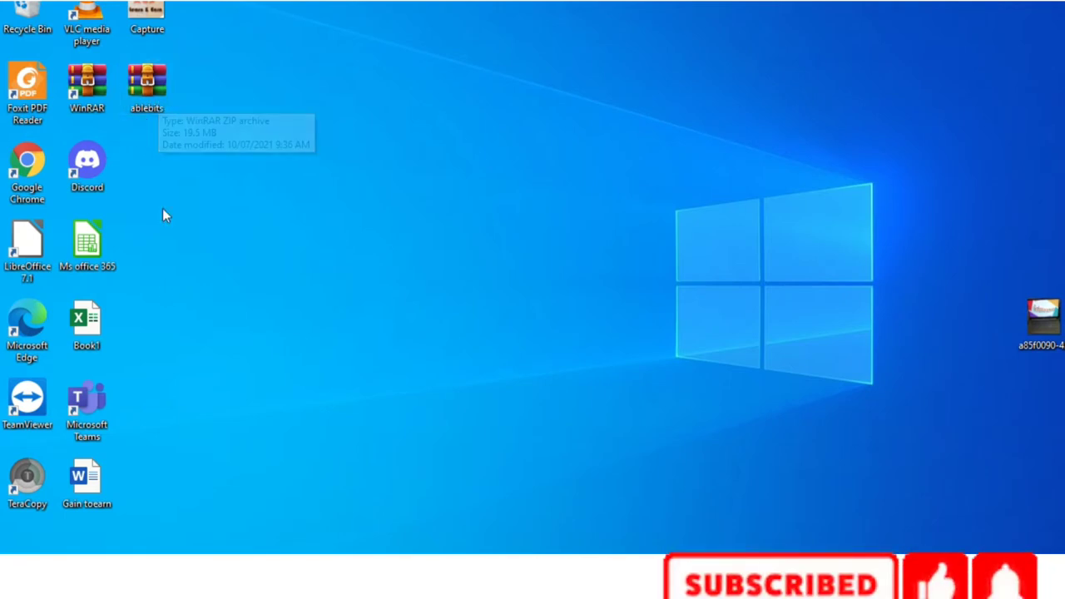
# Step: Extract the ablebits archive onto the desktop with Extract Here, adding its setup and Readme files
pyautogui.rightClick(158, 99)
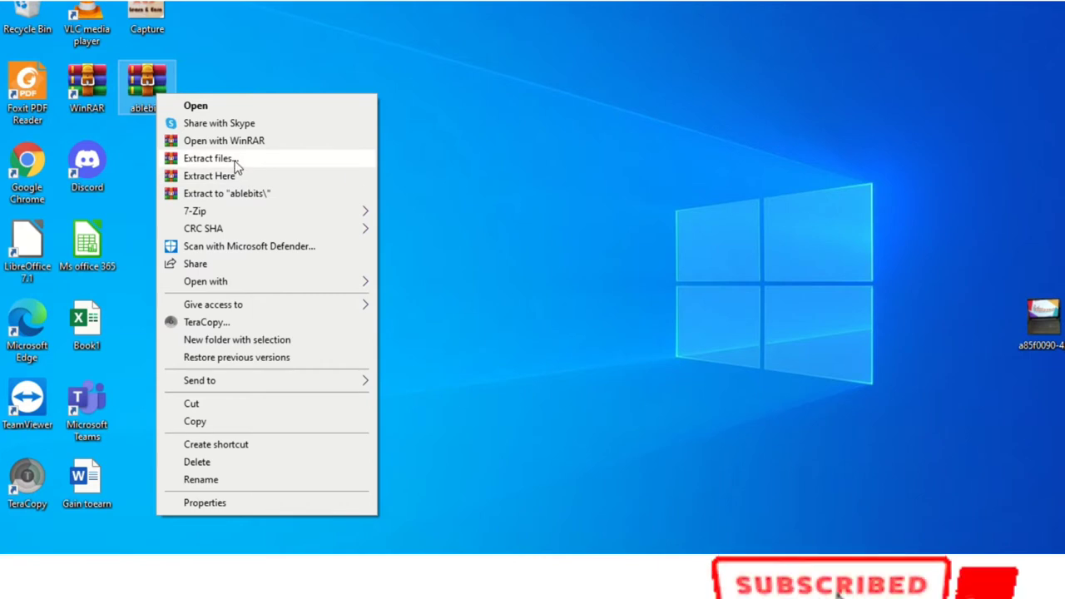
pyautogui.click(210, 158)
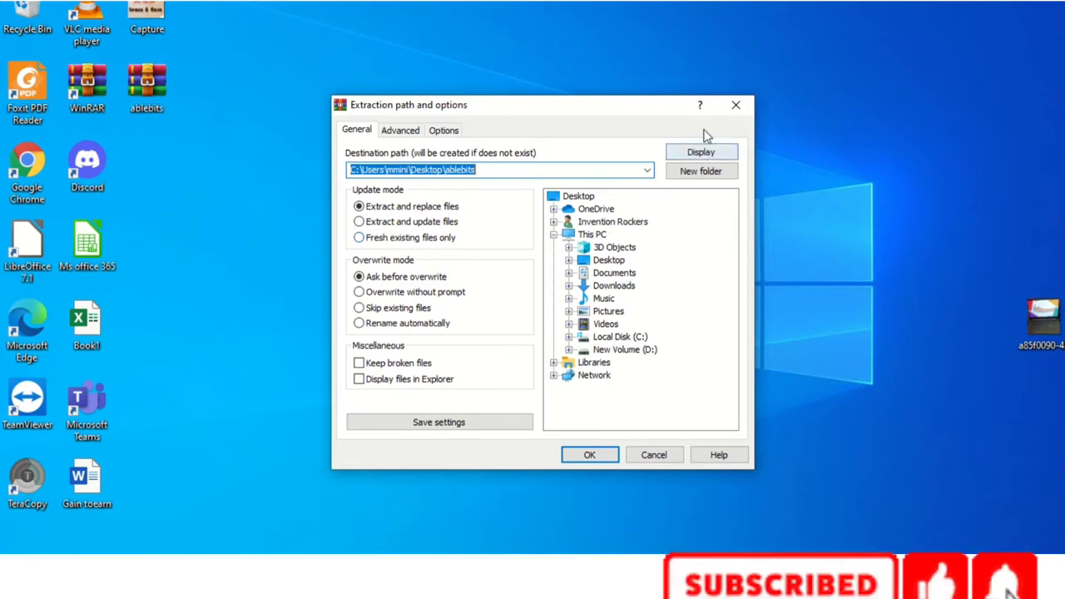
pyautogui.click(736, 105)
pyautogui.rightClick(141, 84)
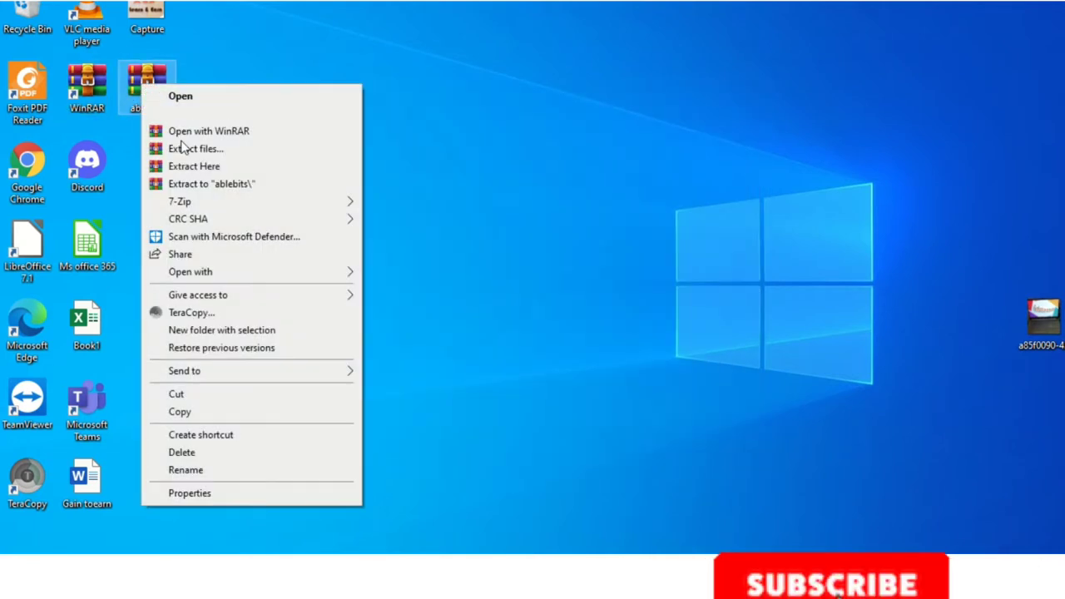
pyautogui.click(214, 168)
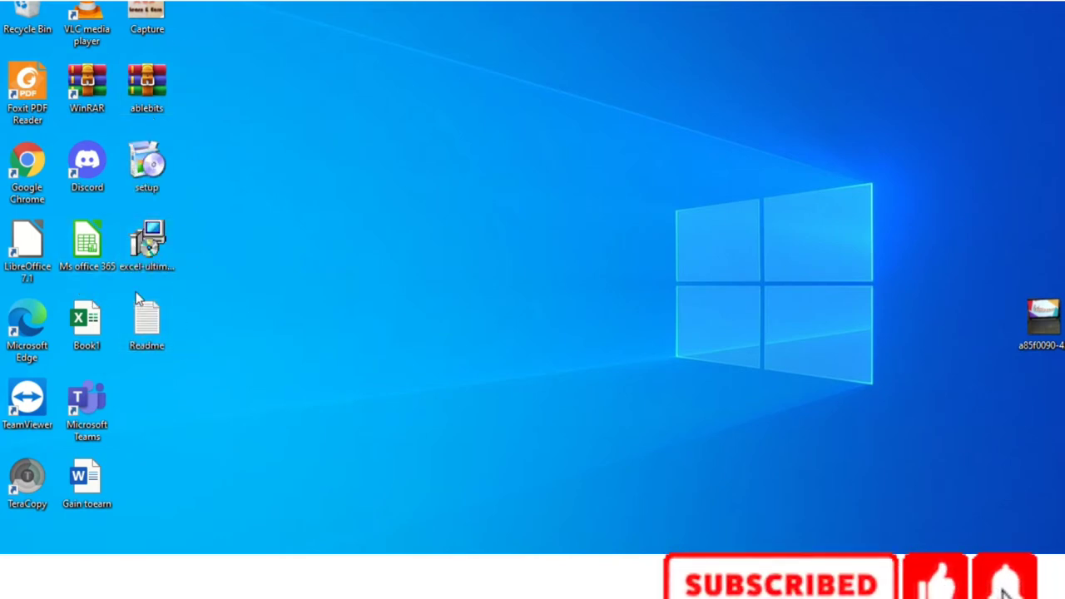
# Step: Launch the extracted setup, then close Excel's Book1 without saving
pyautogui.doubleClick(150, 167)
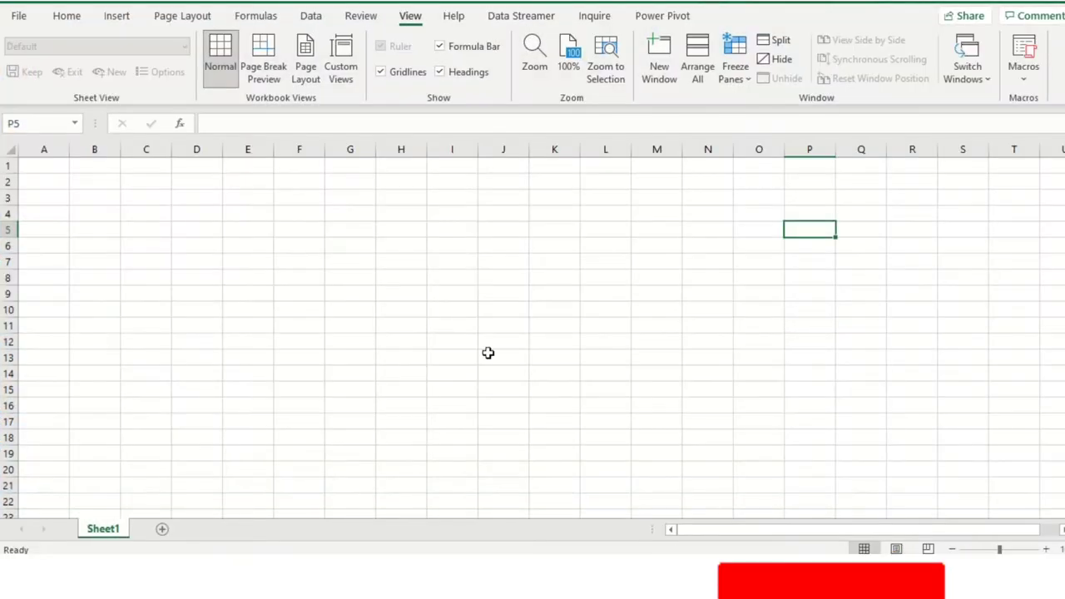
pyautogui.hotkey('ctrl', 'w')
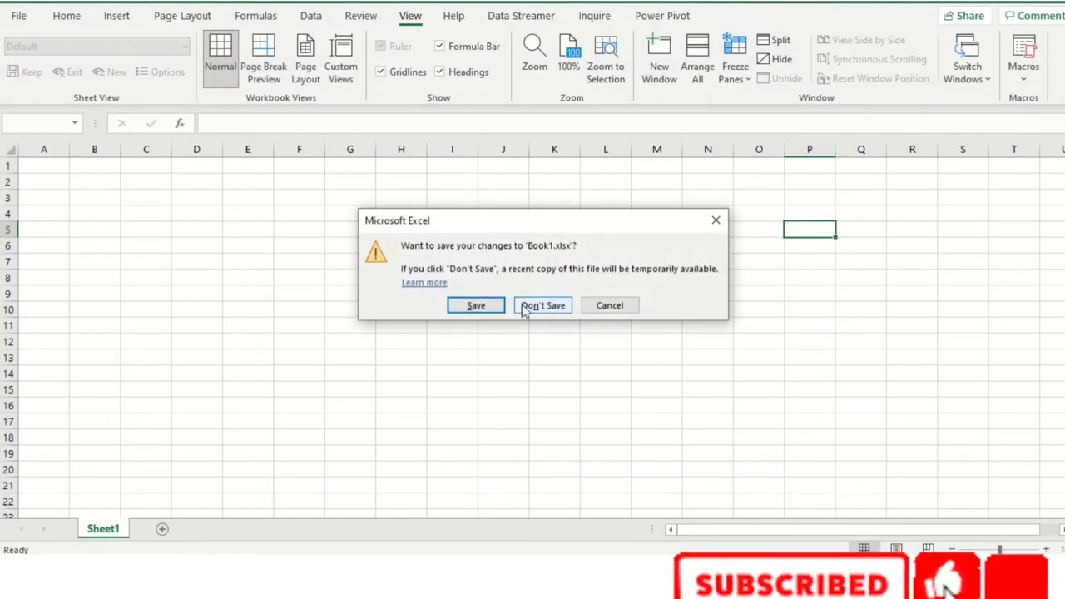
pyautogui.click(545, 307)
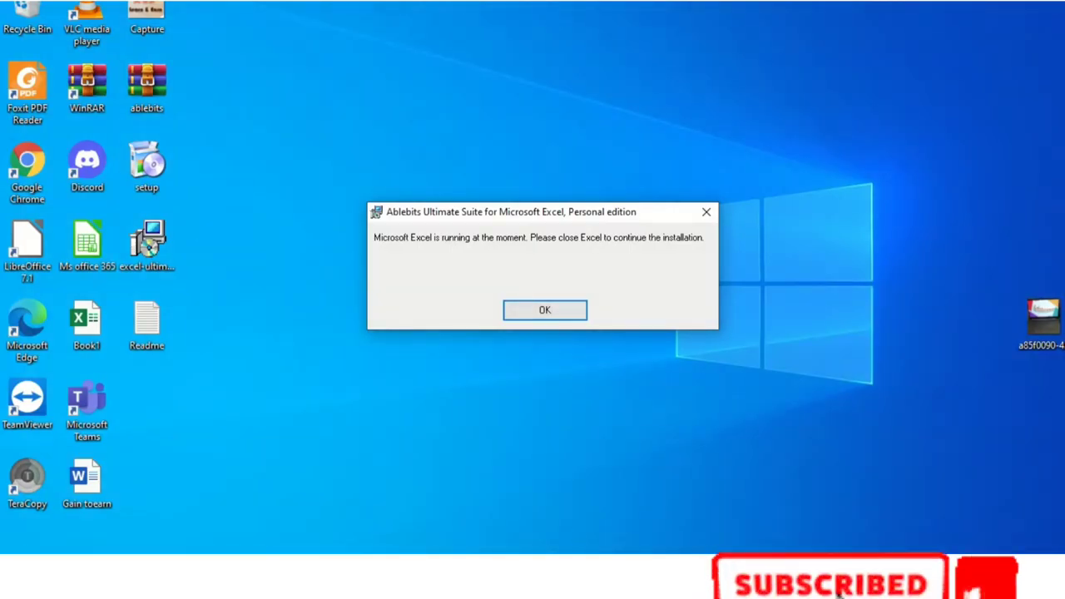
# Step: Acknowledge the Excel-is-running warning and close the Installation Incomplete page
pyautogui.click(549, 317)
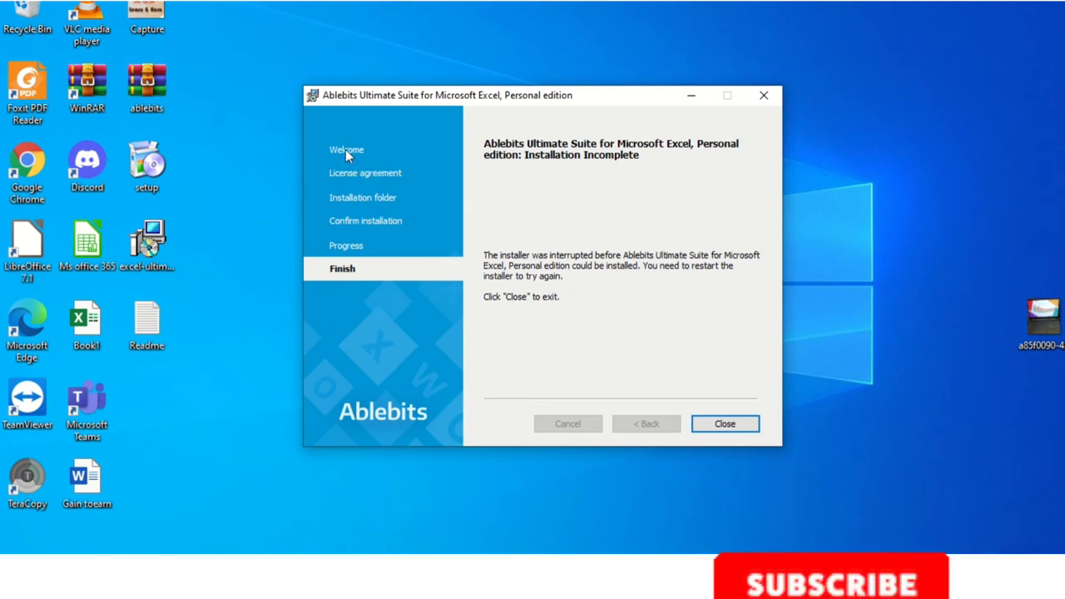
pyautogui.click(709, 426)
# Step: Relaunch the excel-ultimate installer and advance from Welcome to the License Agreement page
pyautogui.doubleClick(148, 251)
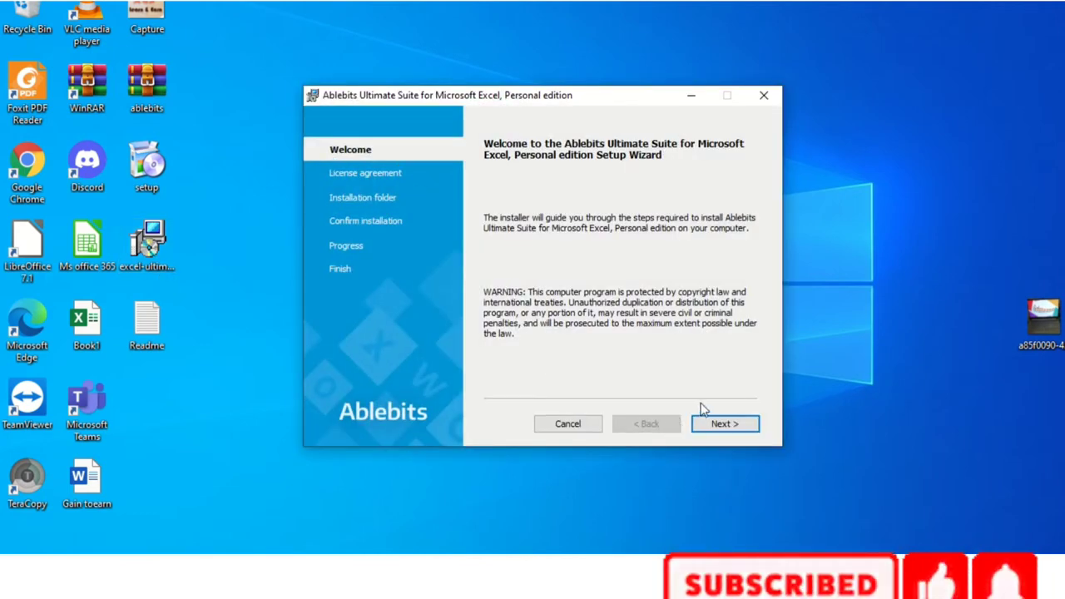
pyautogui.click(725, 424)
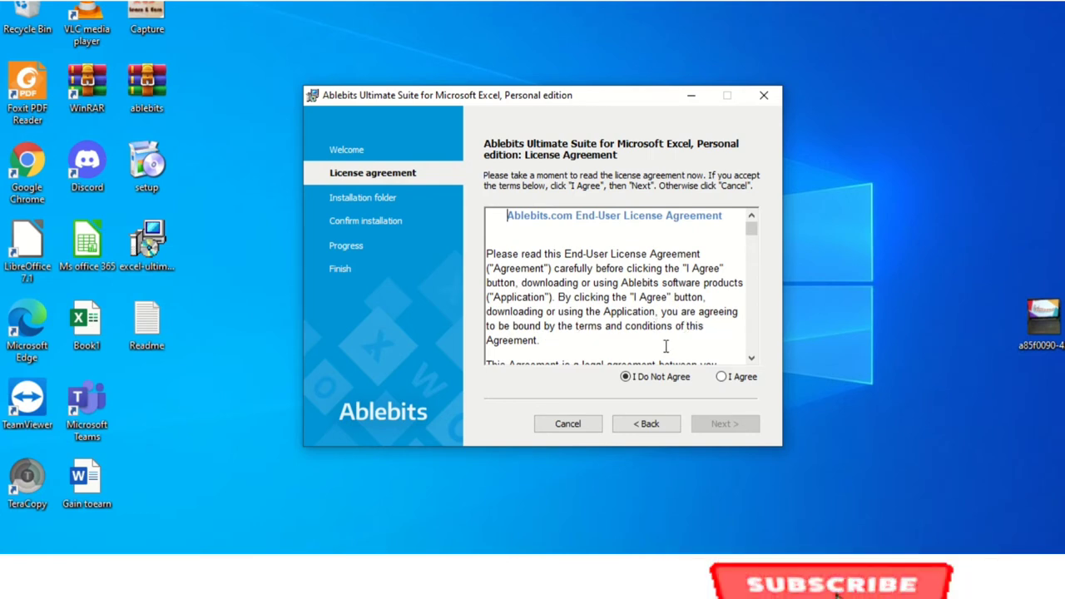
# Step: Read through the end-user license agreement text and select I Agree
pyautogui.scroll(-3, 694, 344)
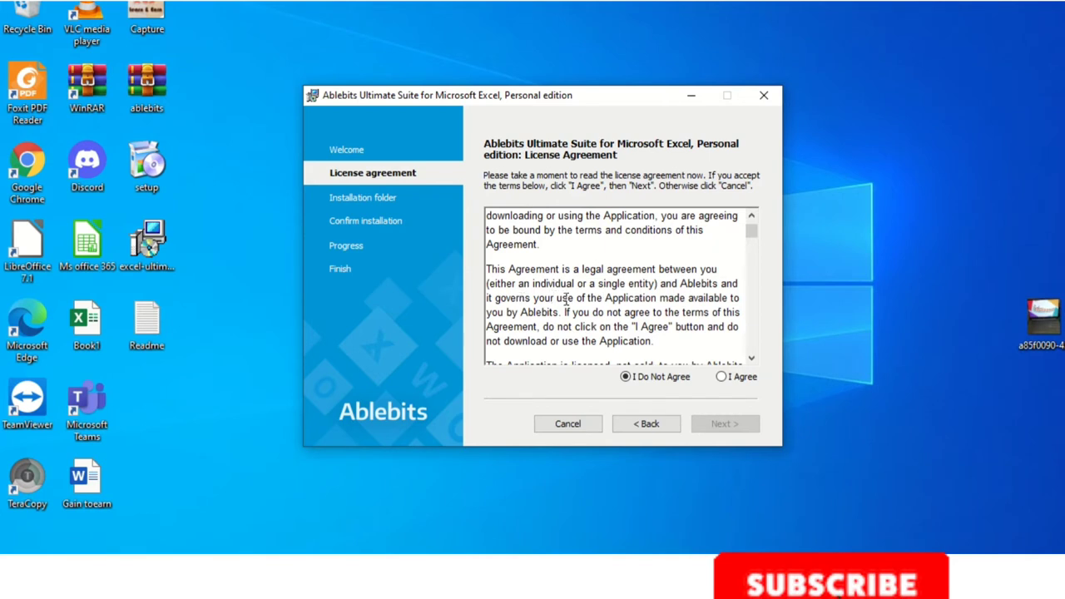
pyautogui.scroll(-1, 709, 305)
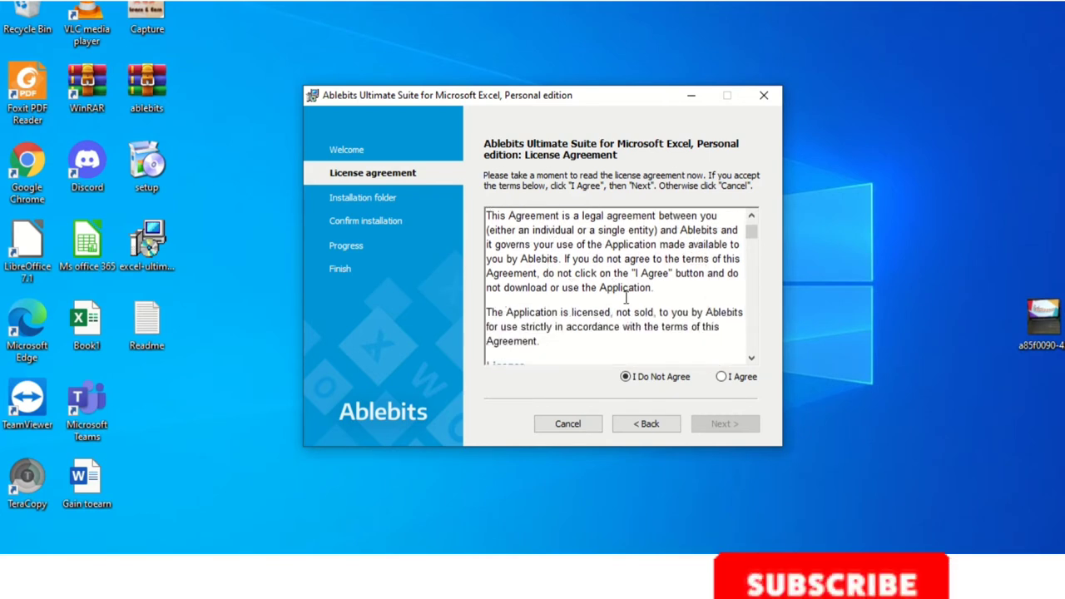
pyautogui.scroll(-1, 649, 297)
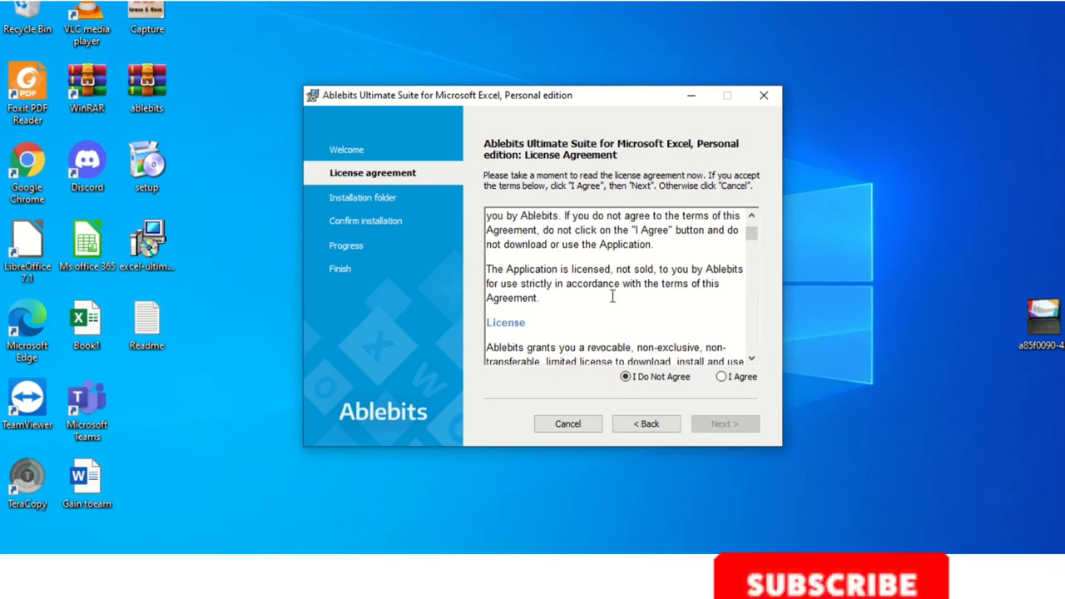
pyautogui.scroll(-1, 678, 304)
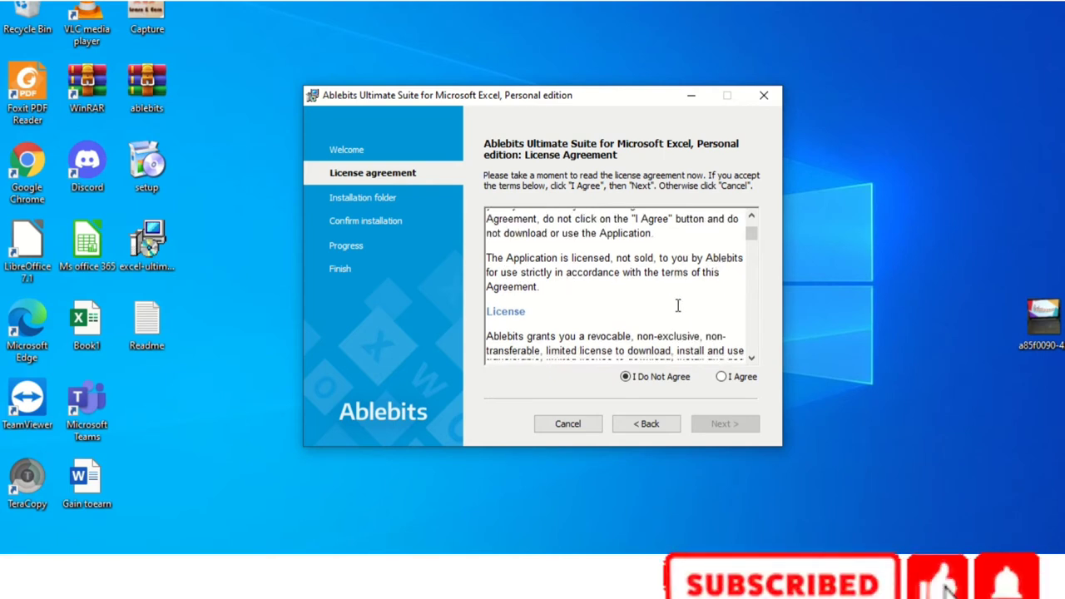
pyautogui.scroll(-1, 677, 304)
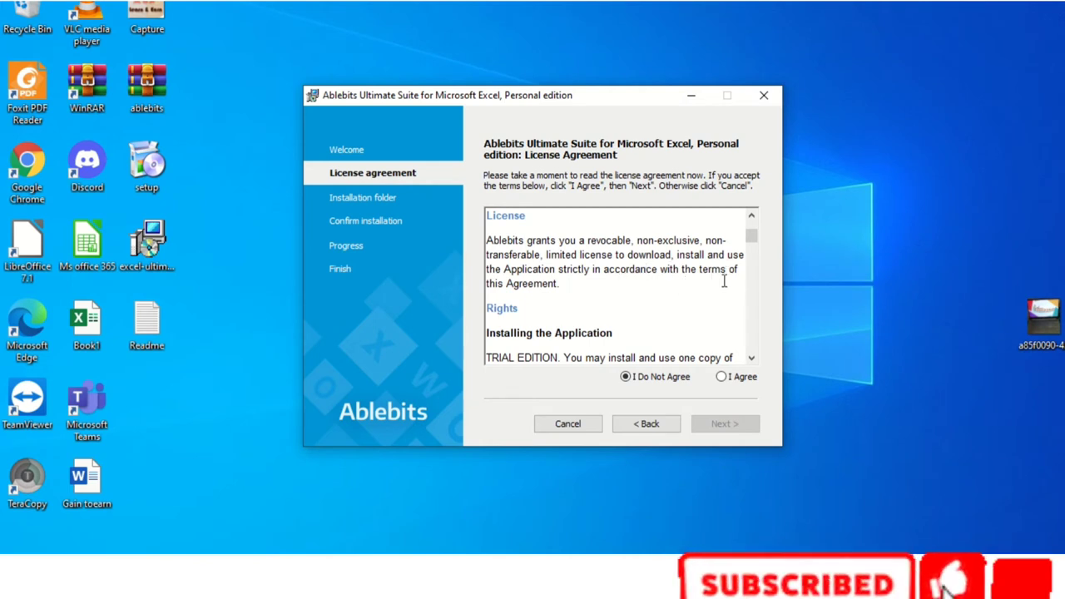
pyautogui.scroll(-3, 724, 281)
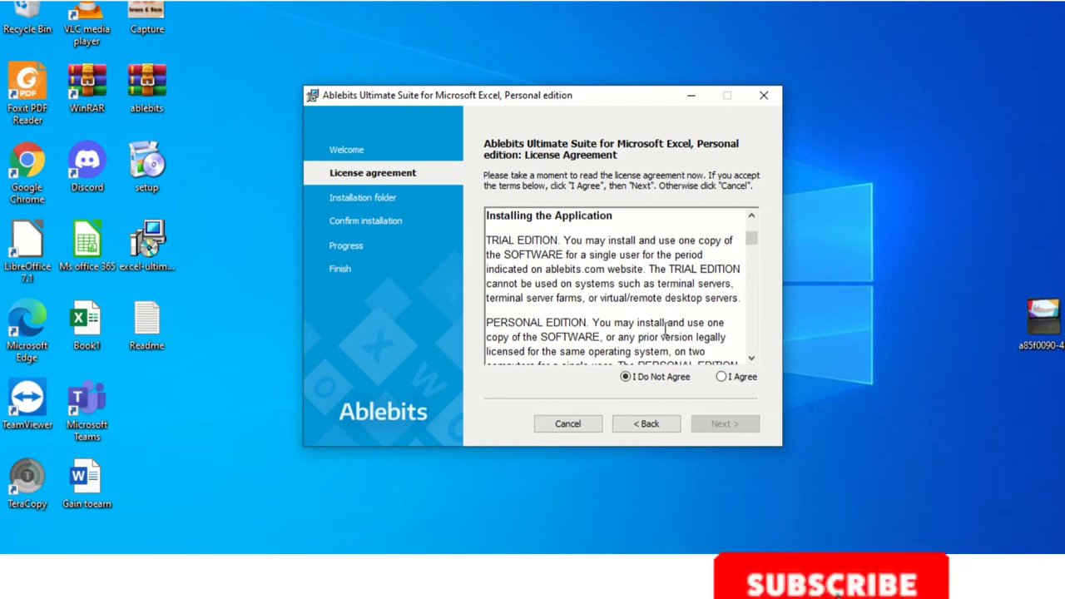
pyautogui.scroll(-1, 657, 329)
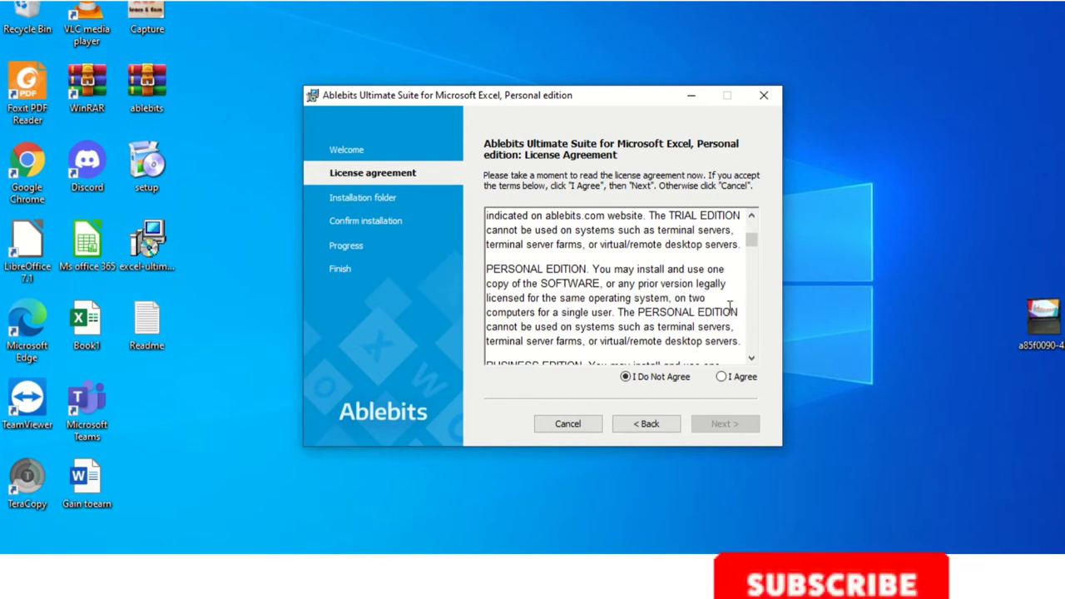
pyautogui.scroll(-1, 655, 323)
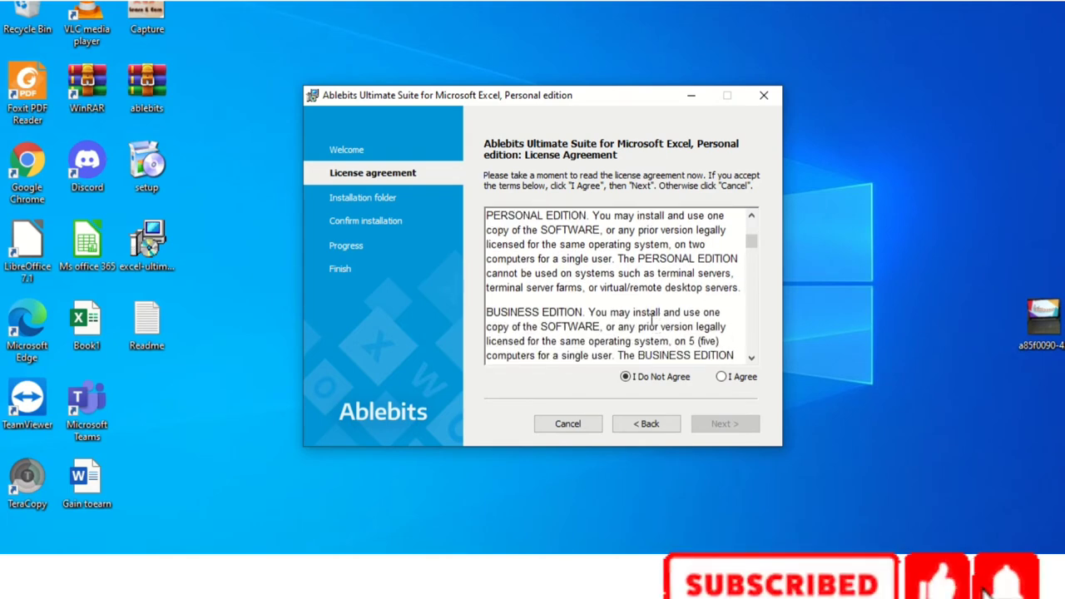
pyautogui.scroll(-2, 638, 325)
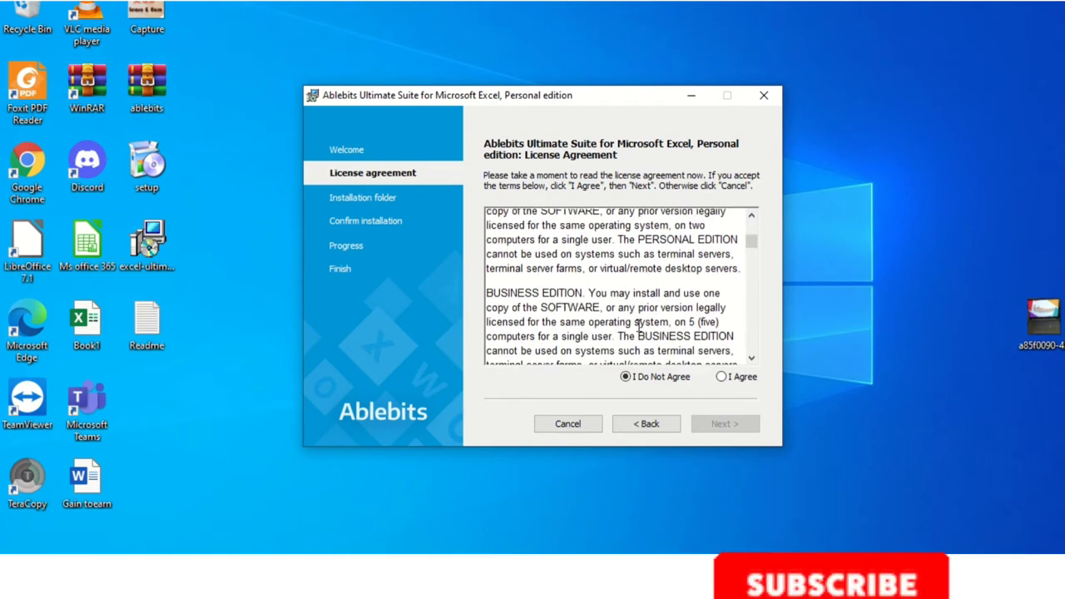
pyautogui.scroll(-7, 641, 325)
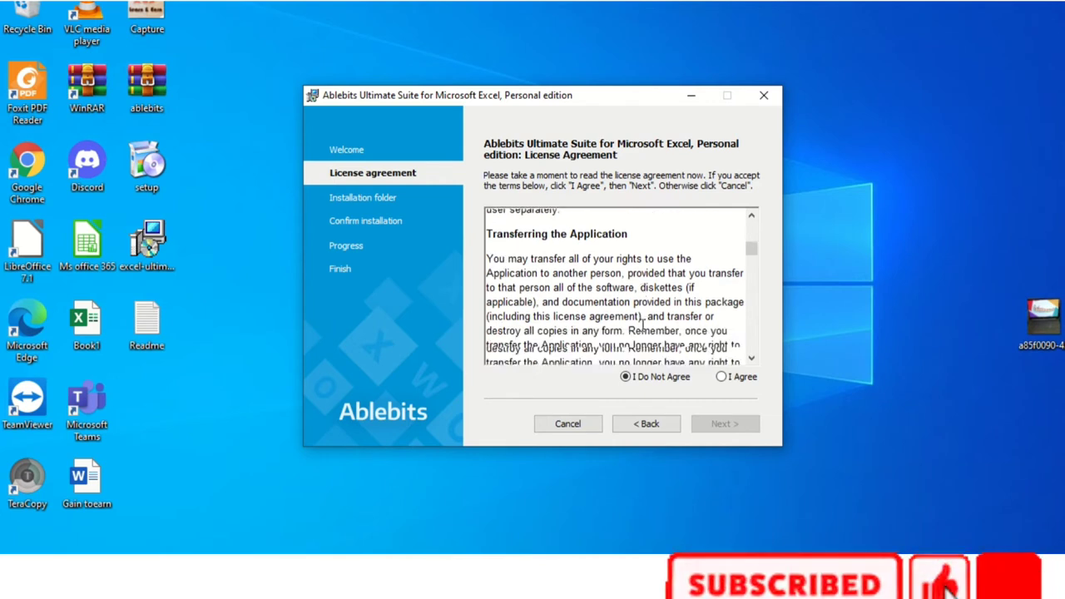
pyautogui.scroll(-2, 642, 326)
pyautogui.click(721, 377)
# Step: Keep the default folder, disable anonymous usage statistics, install, and close with Run Microsoft Excel checked
pyautogui.click(730, 423)
pyautogui.click(726, 424)
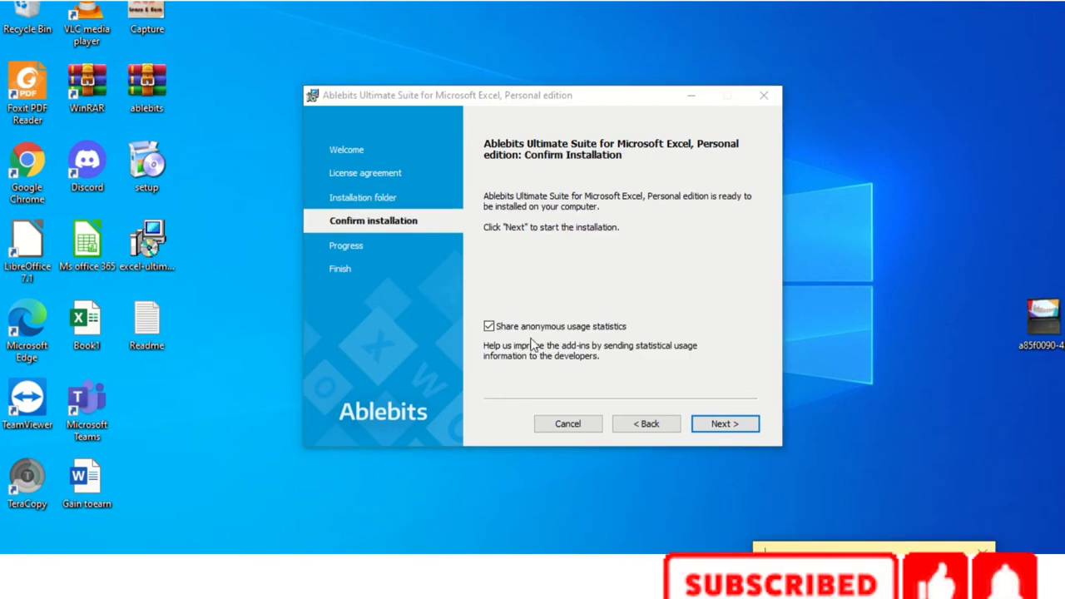
pyautogui.click(490, 327)
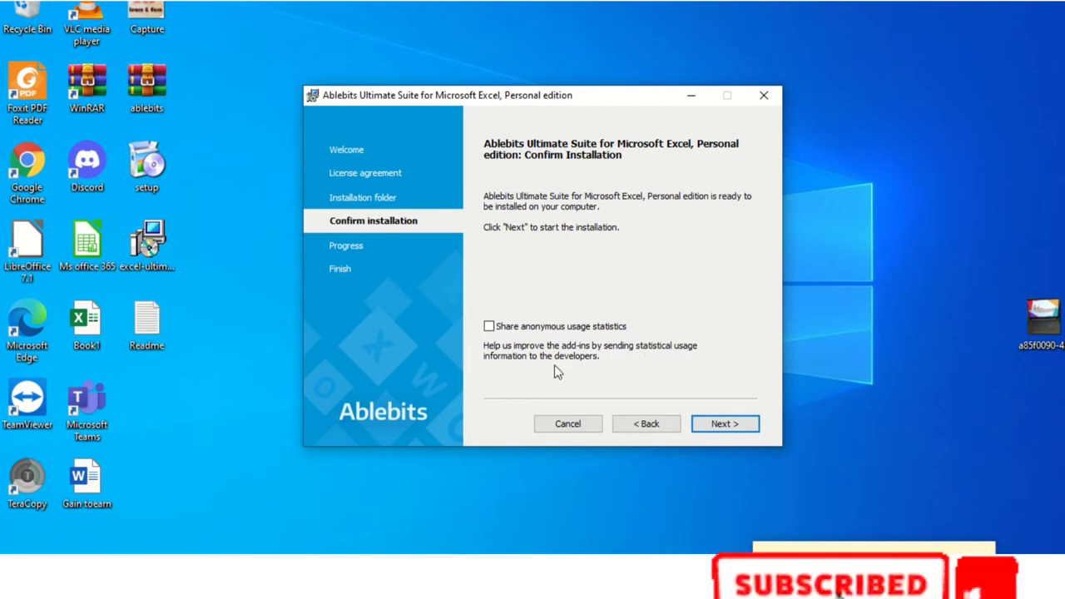
pyautogui.click(727, 423)
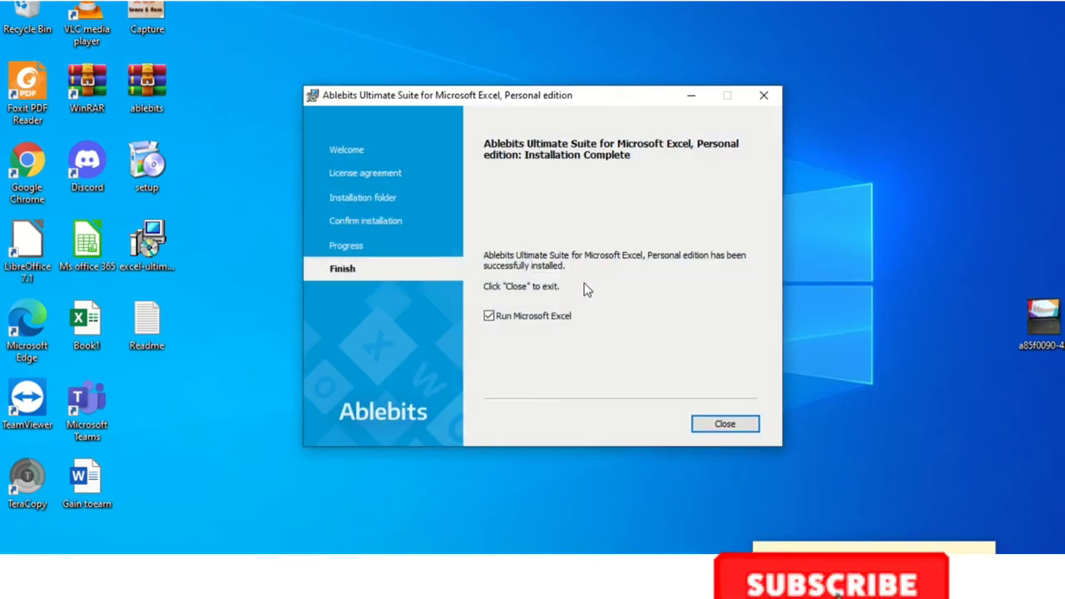
pyautogui.click(720, 423)
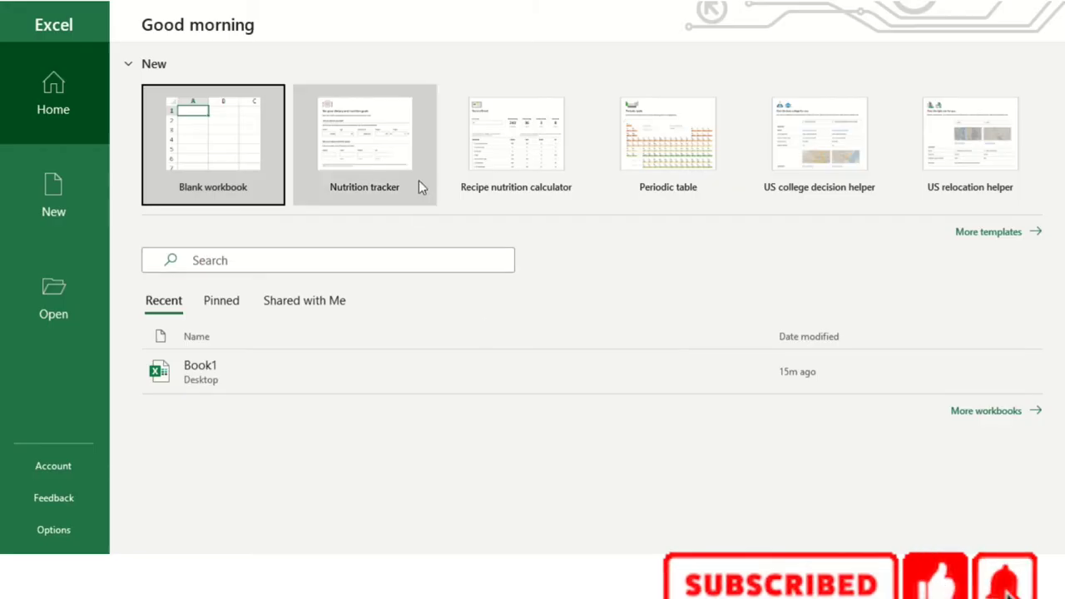
# Step: Create a blank workbook so the Ablebits Data tab shows its welcome tour
pyautogui.click(214, 147)
pyautogui.click(214, 148)
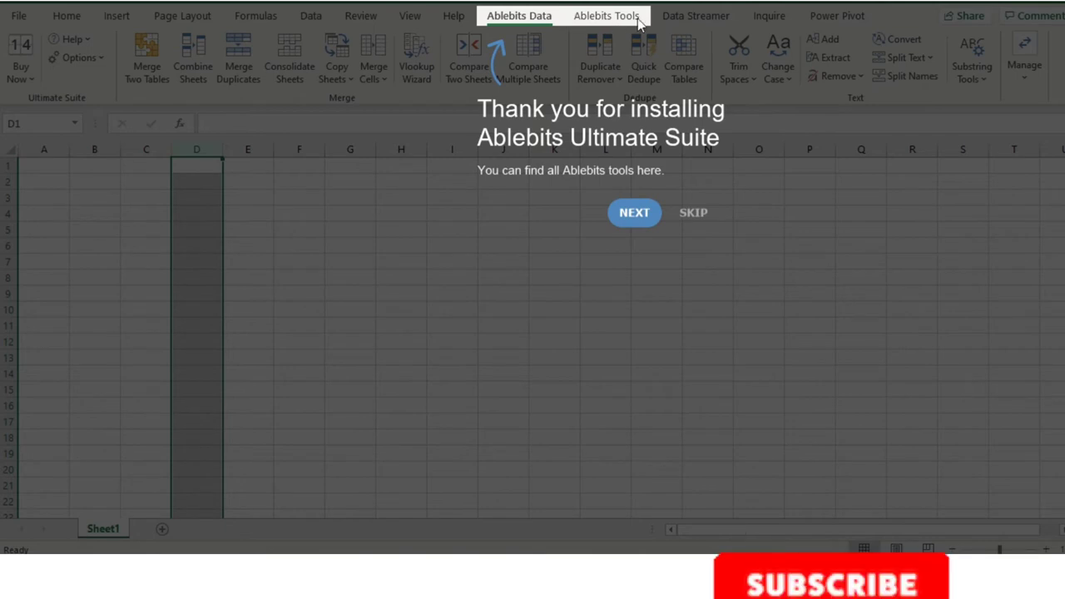
# Step: Advance the Ablebits tour past the Merge and Text pages to 'Organize your workbooks'
pyautogui.click(635, 212)
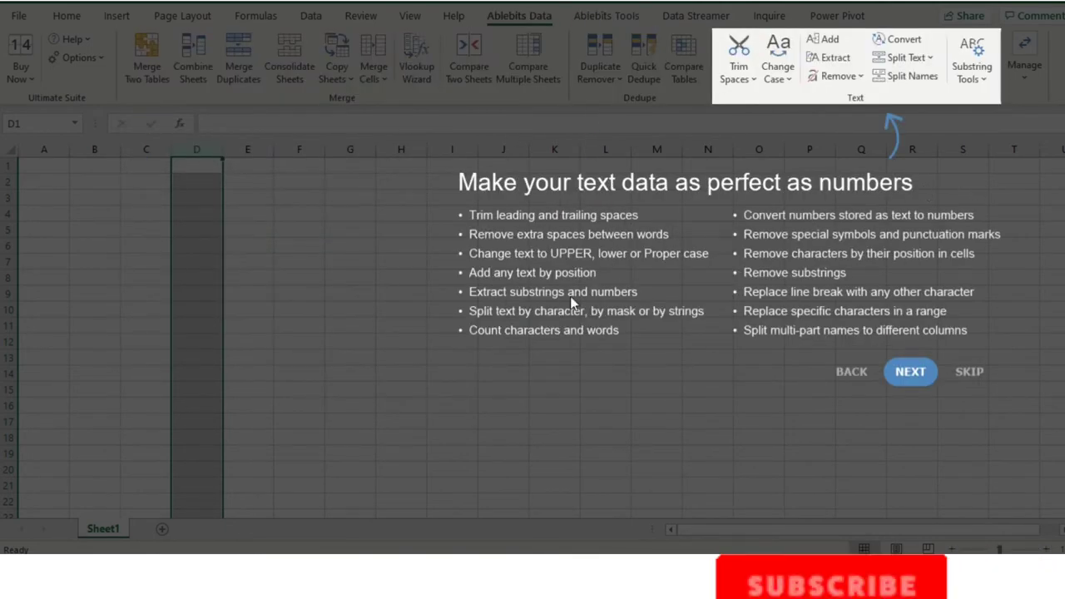
pyautogui.click(910, 371)
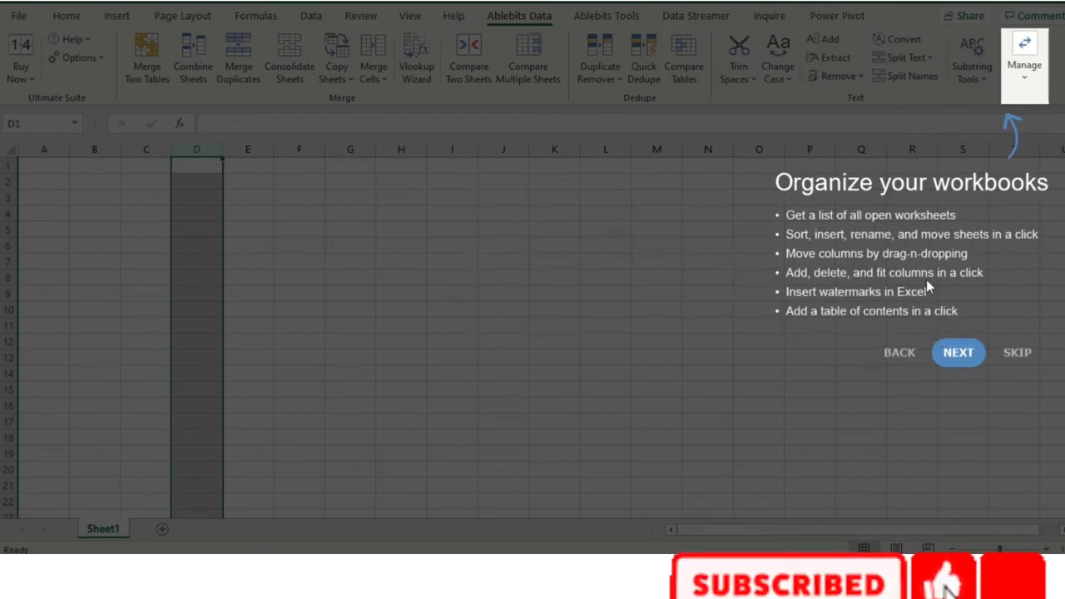
pyautogui.click(956, 352)
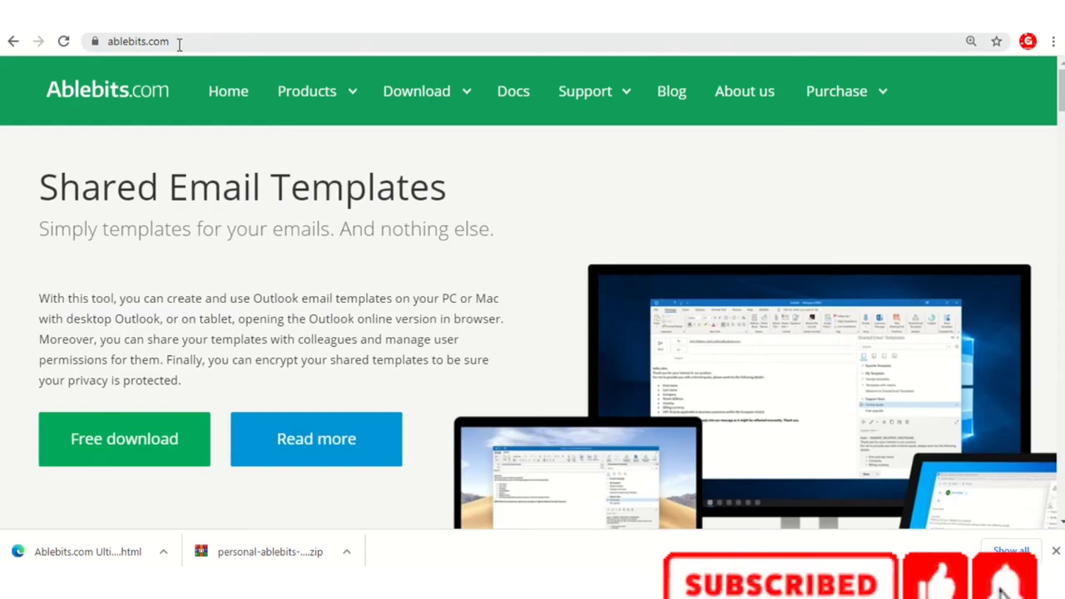
# Step: Download the free Ultimate Suite package from ablebits.com Products and check Chrome's downloads list
pyautogui.scroll(-1, 411, 237)
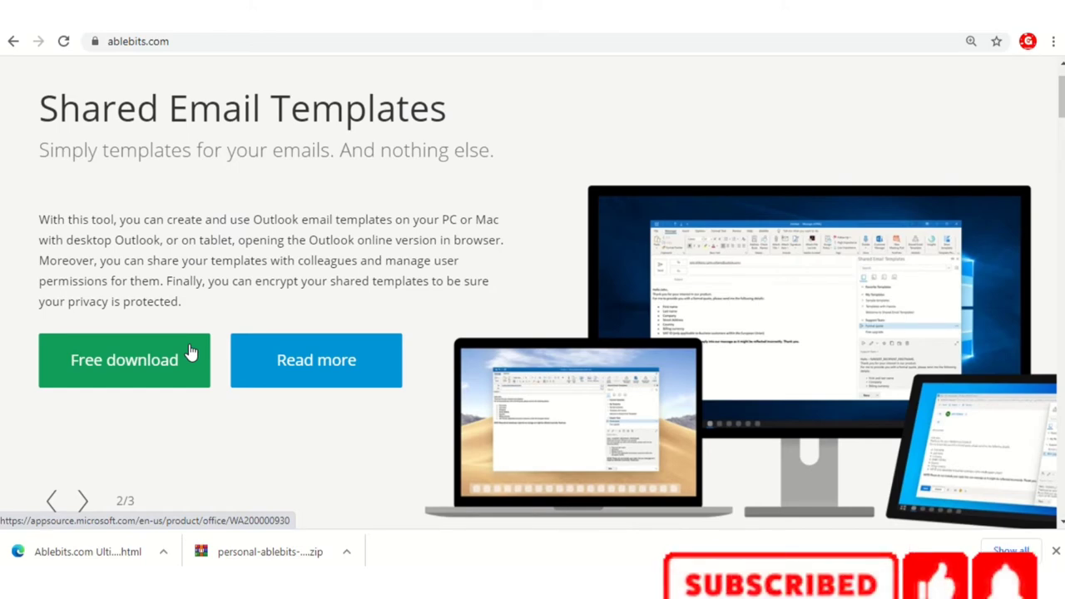
pyautogui.scroll(-4, 191, 352)
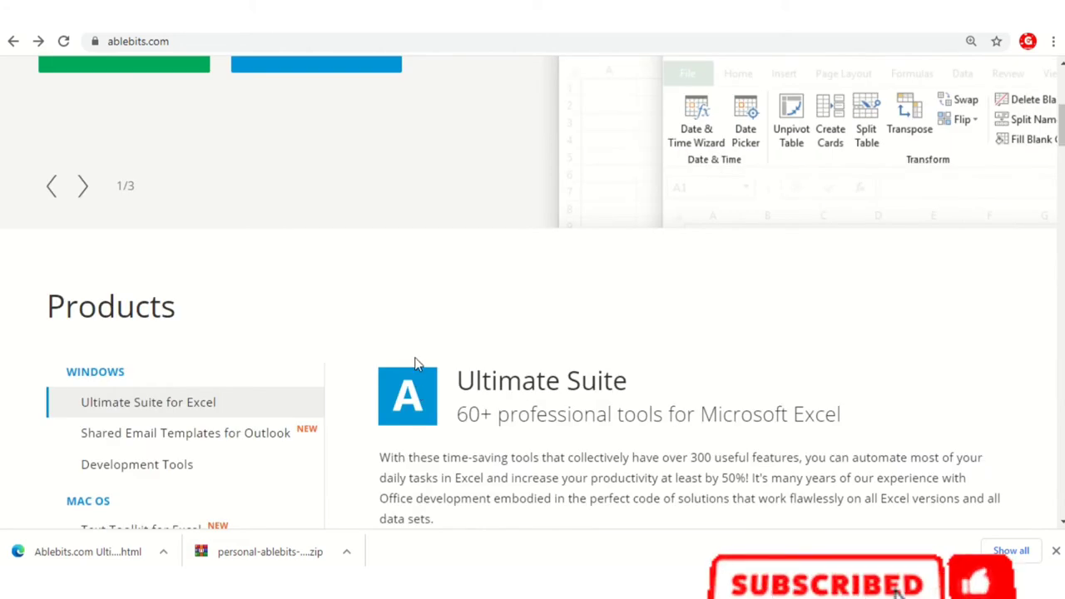
pyautogui.scroll(-4, 469, 438)
pyautogui.scroll(-1, 491, 436)
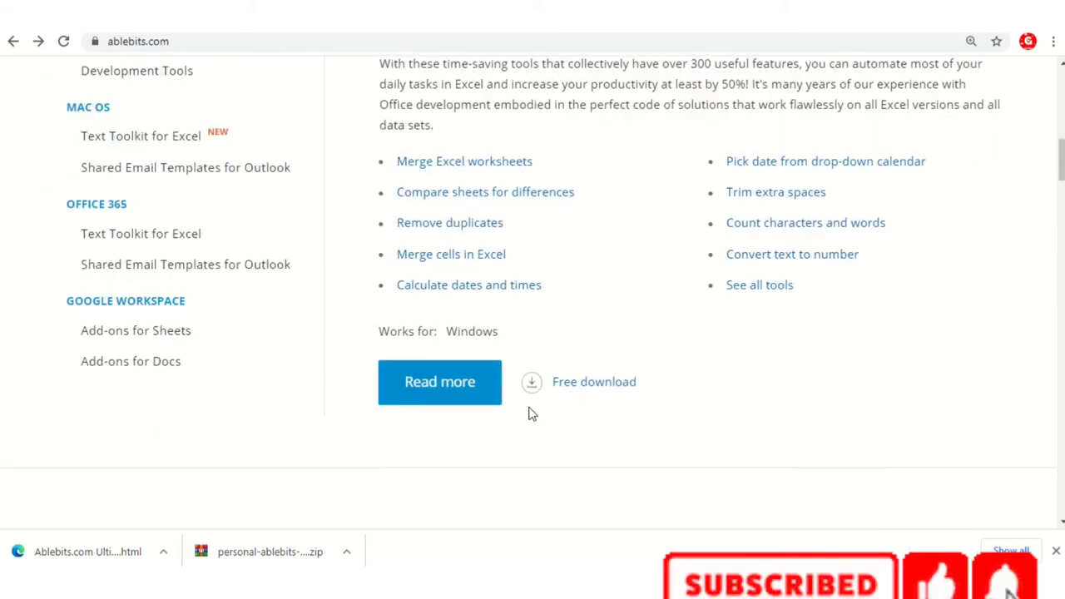
pyautogui.click(588, 388)
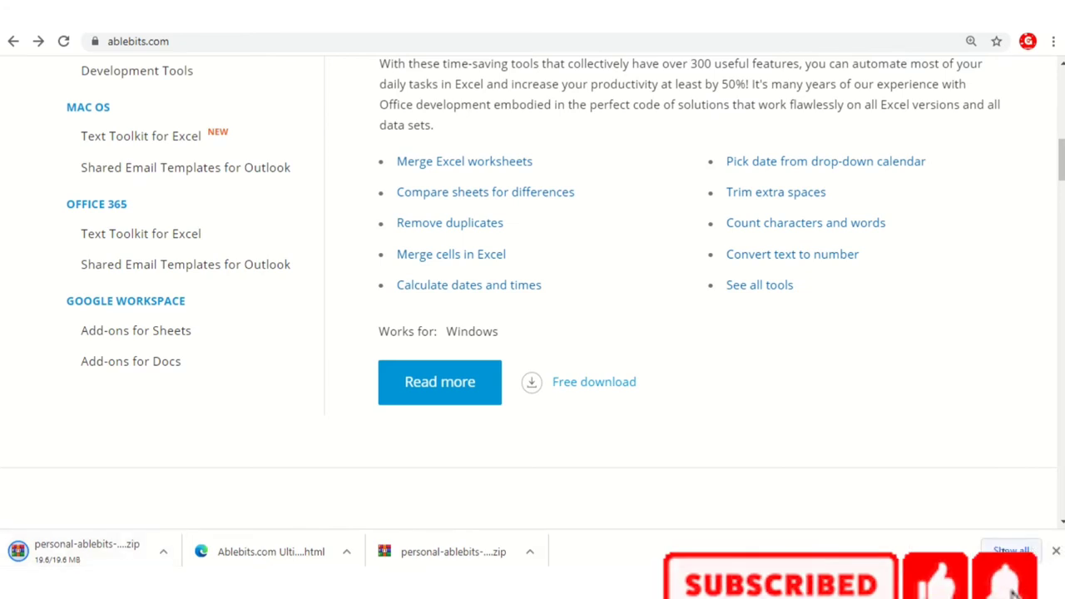
pyautogui.click(1011, 551)
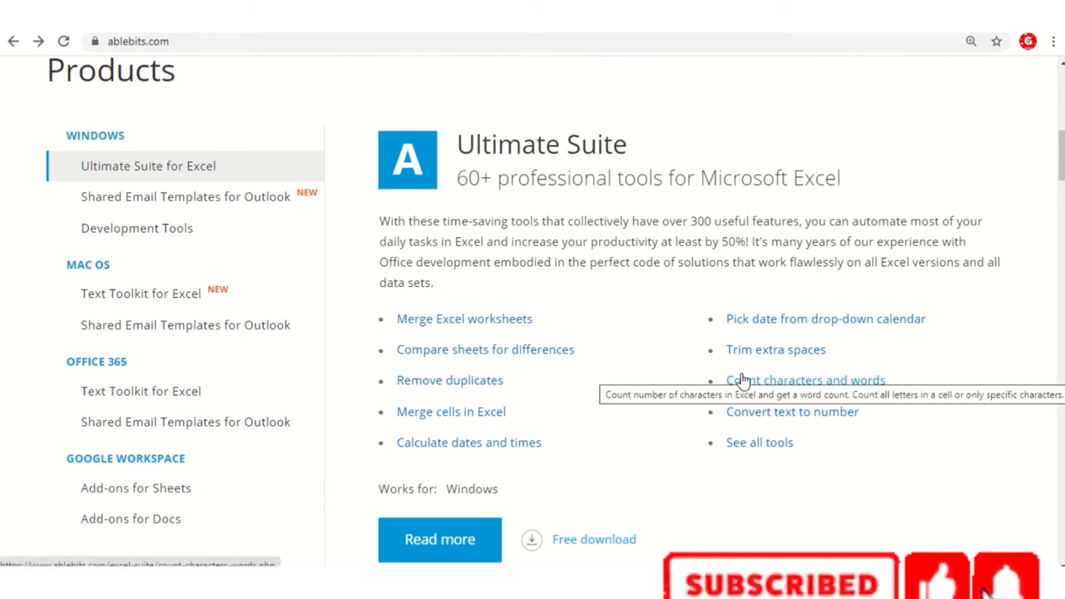
pyautogui.scroll(-2, 744, 381)
# Step: Open the Ultimate Suite for Excel product page via Read more
pyautogui.click(450, 385)
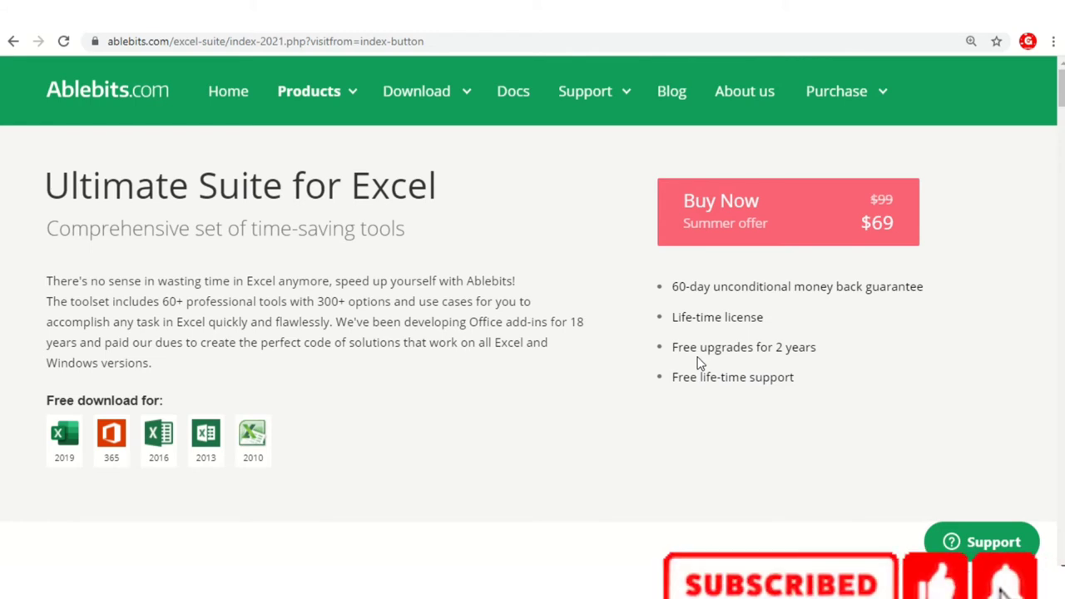
# Step: Step the tool-group carousel back through Find and Replace to the Randomize and fill tools
pyautogui.scroll(-2, 872, 443)
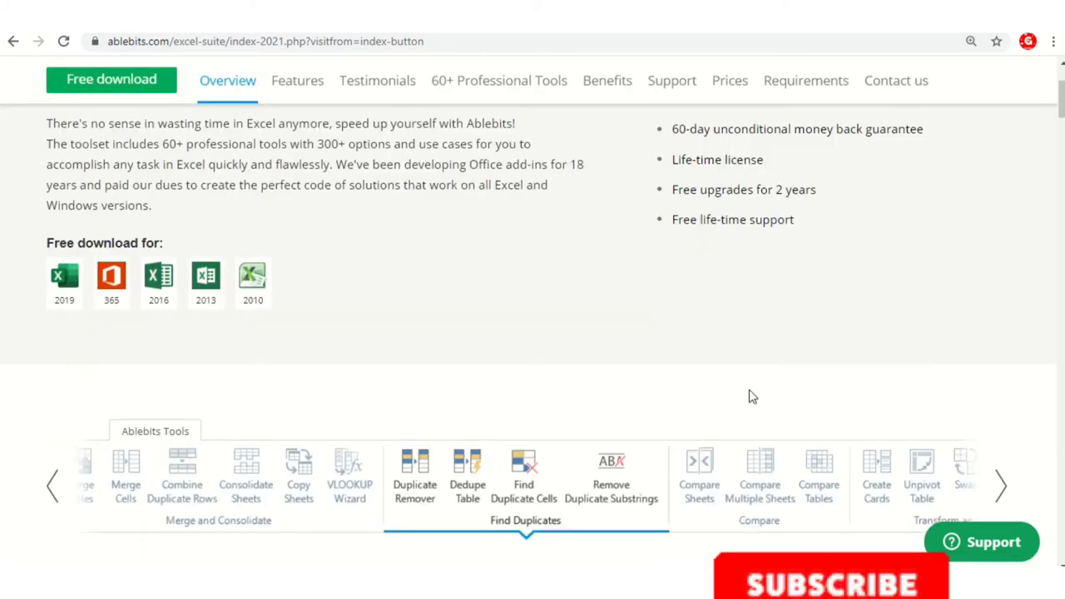
pyautogui.scroll(-4, 730, 380)
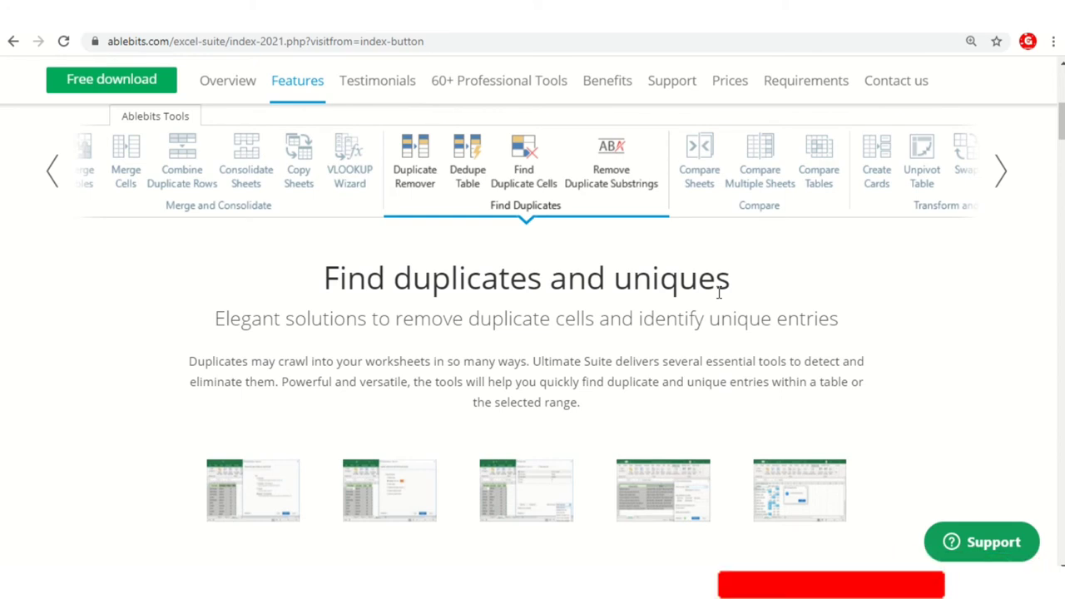
pyautogui.click(53, 173)
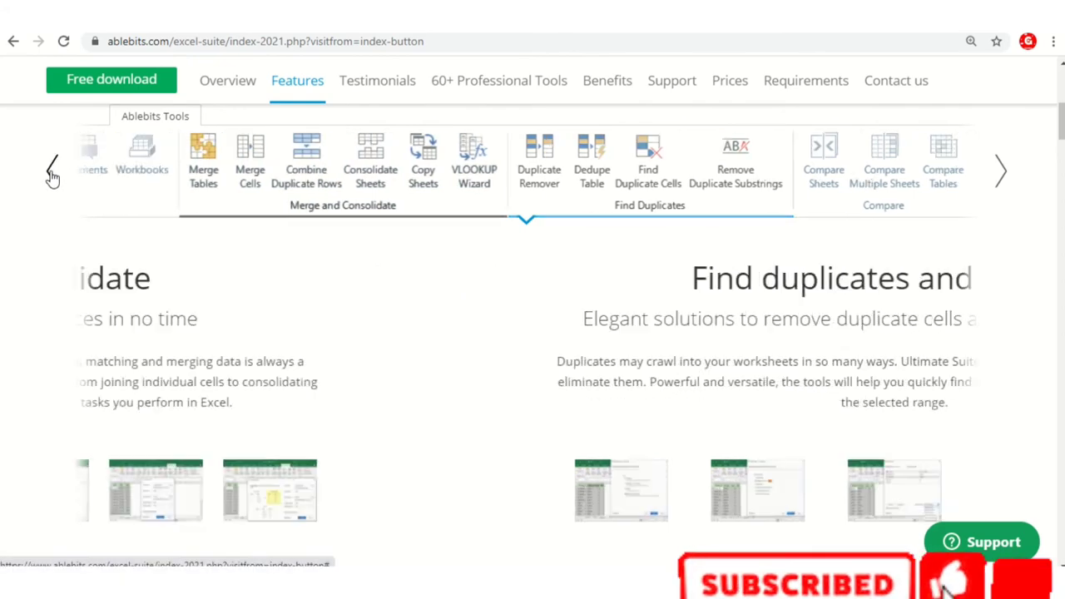
pyautogui.click(52, 173)
pyautogui.click(53, 173)
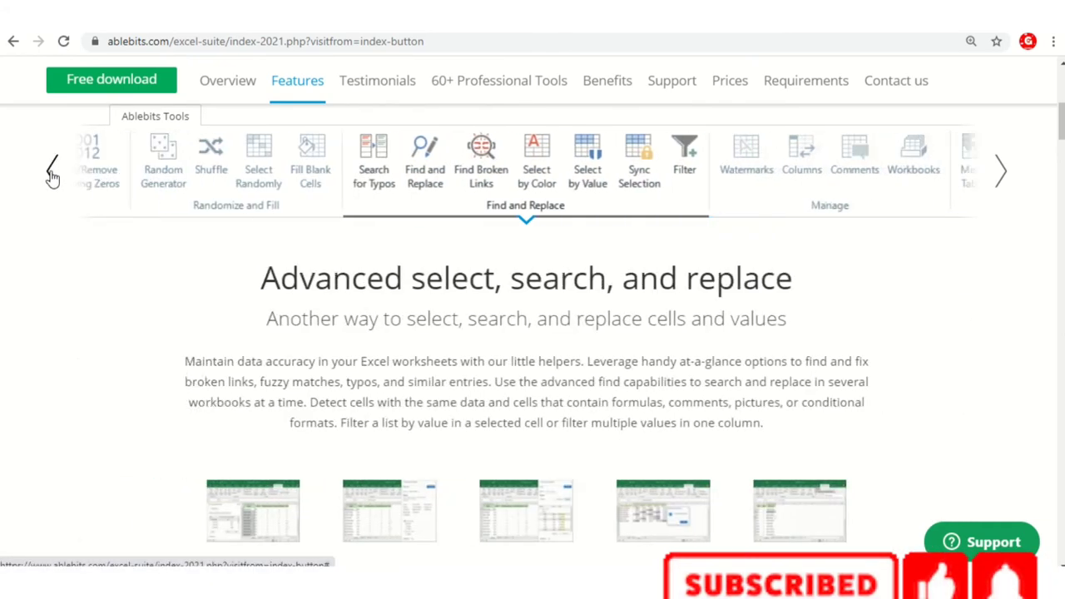
pyautogui.click(53, 173)
# Step: Return to the top of the page, then scroll down to the 60+ Professional Tools list
pyautogui.scroll(-4, 612, 354)
pyautogui.scroll(-3, 696, 399)
pyautogui.press('Home')
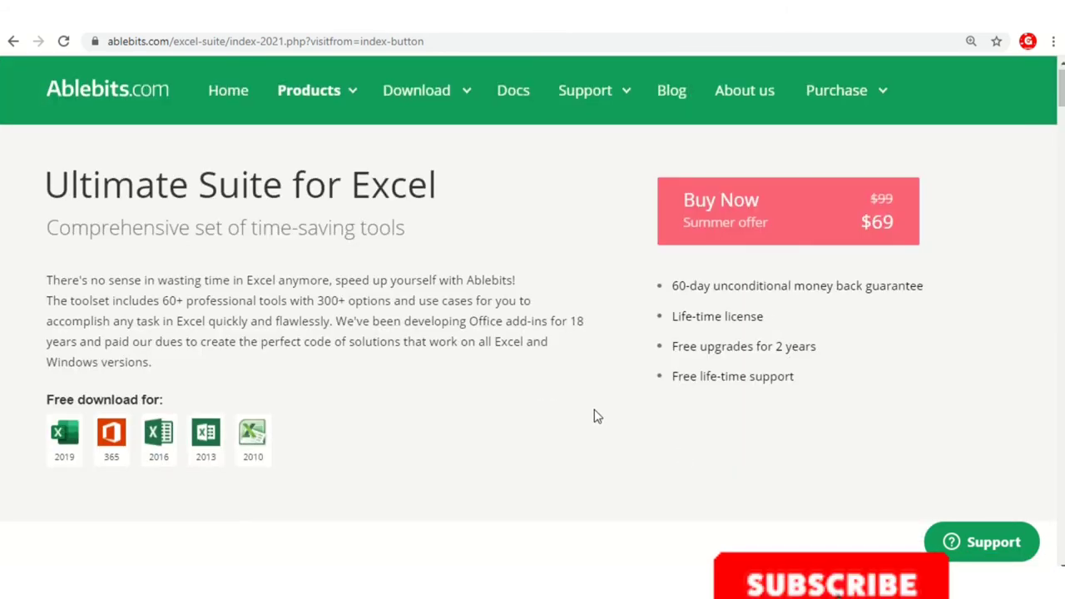
pyautogui.scroll(-20, 597, 417)
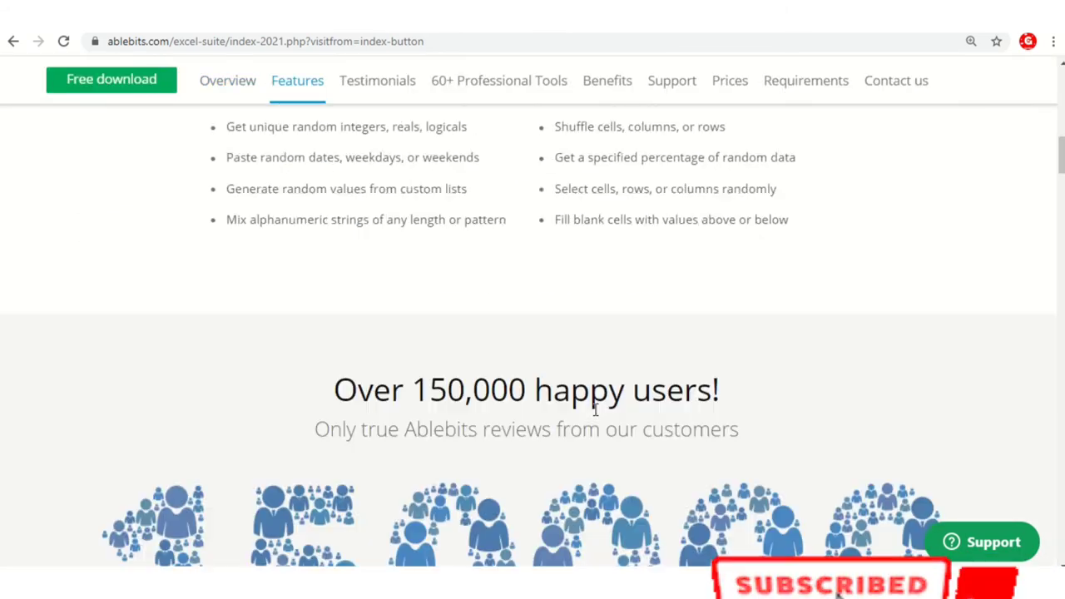
pyautogui.scroll(3, 463, 378)
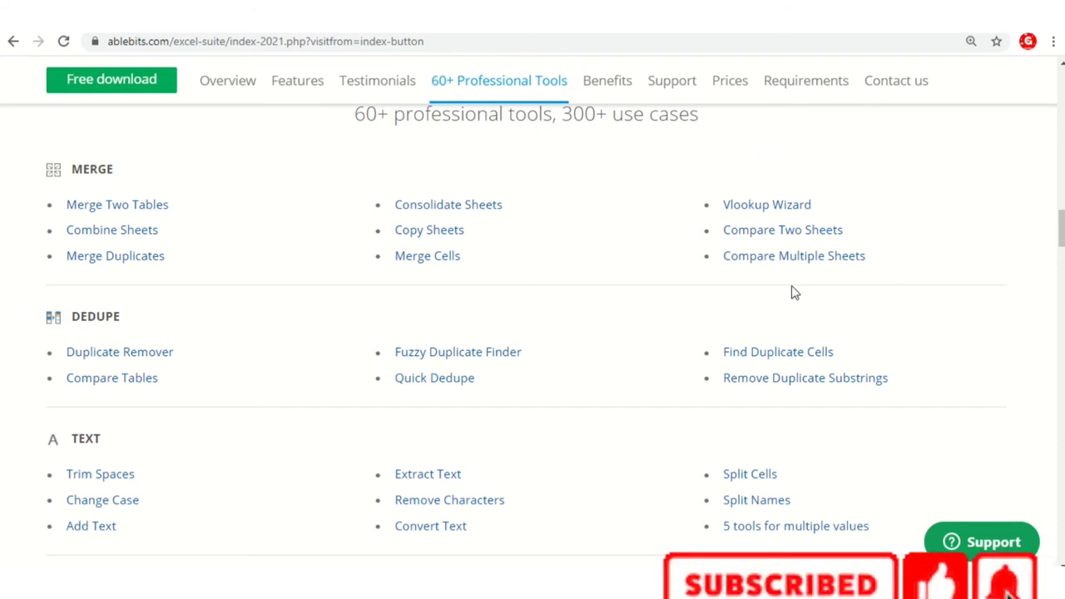
# Step: Zoom Chrome to 125% and scroll down to the Transform (Unpivot Table) and Search (Fuzzy Duplicate Finder) tools
pyautogui.hotkey('ctrl', '+')
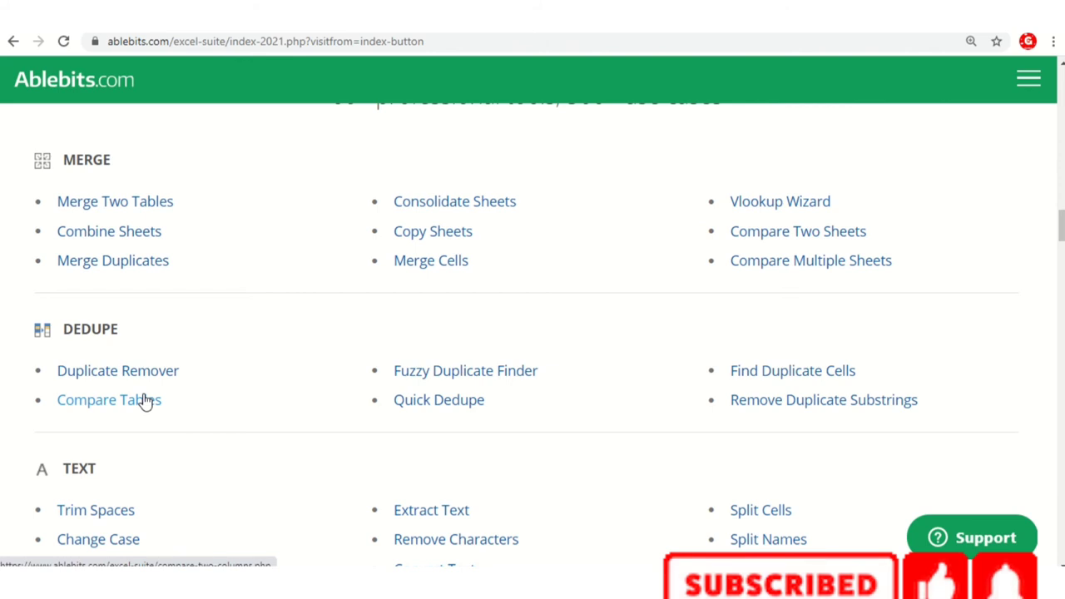
pyautogui.scroll(-2, 479, 382)
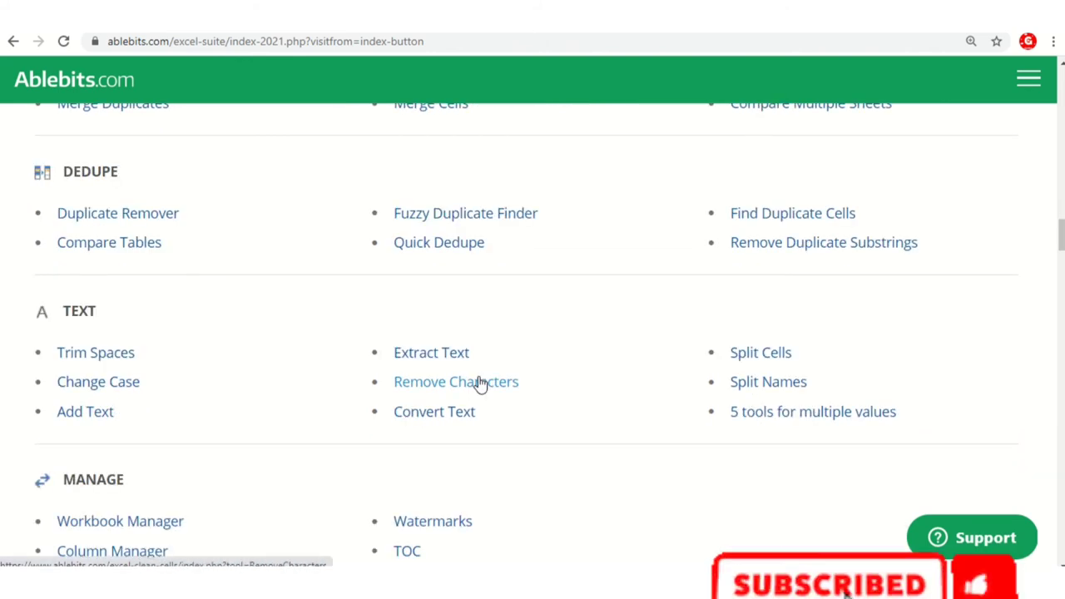
pyautogui.scroll(-1, 480, 383)
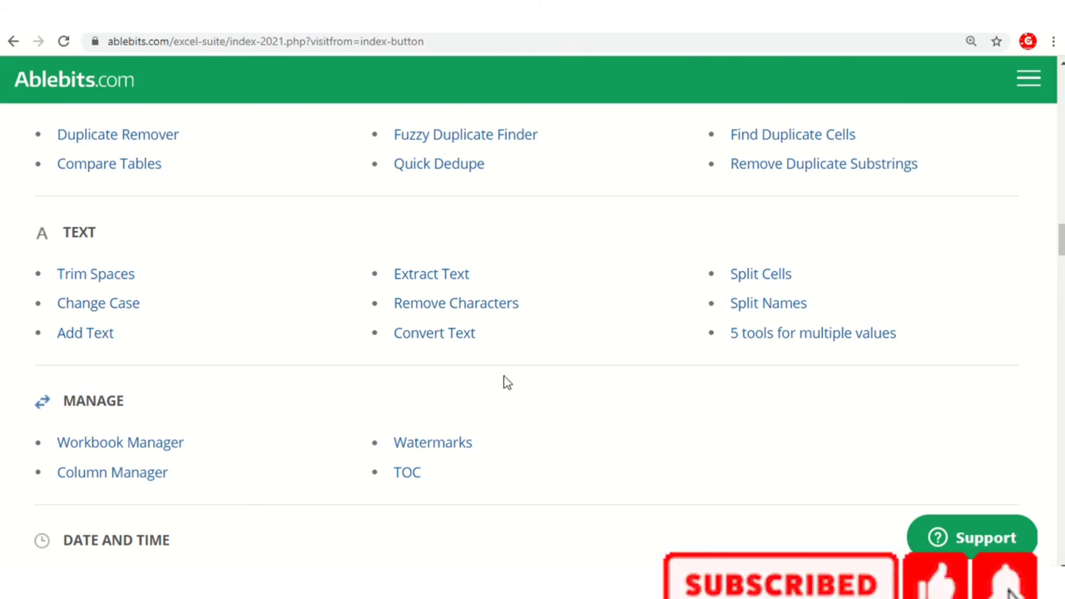
pyautogui.scroll(-2, 504, 383)
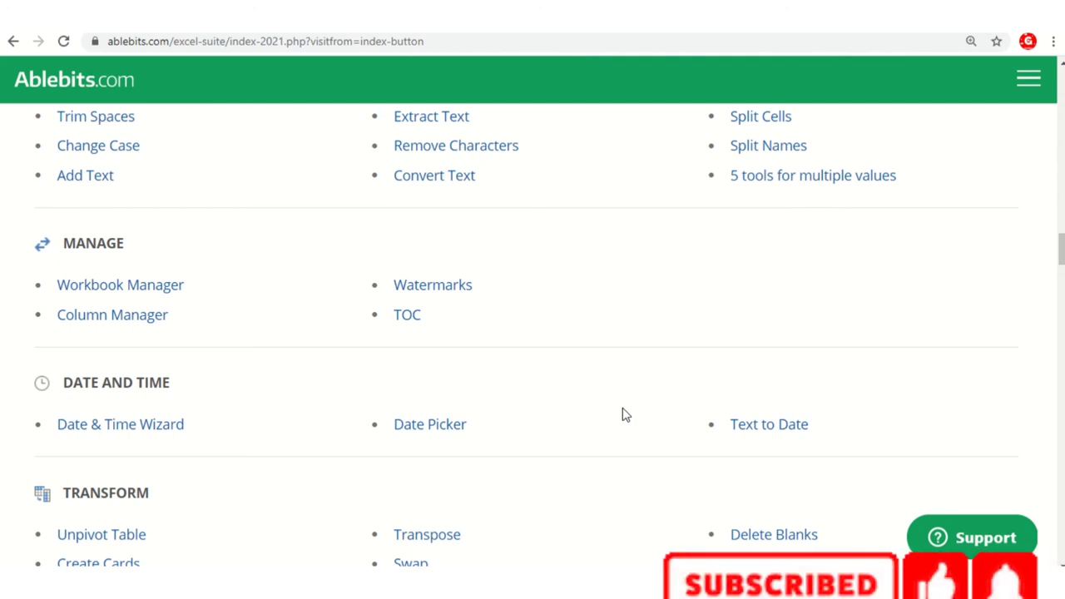
pyautogui.scroll(-3, 623, 416)
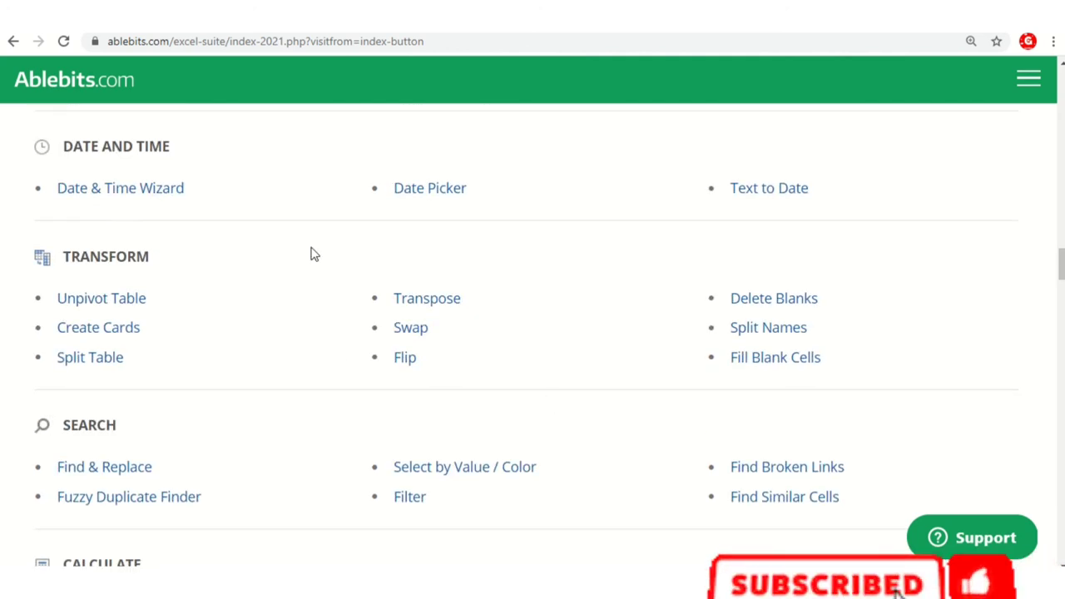